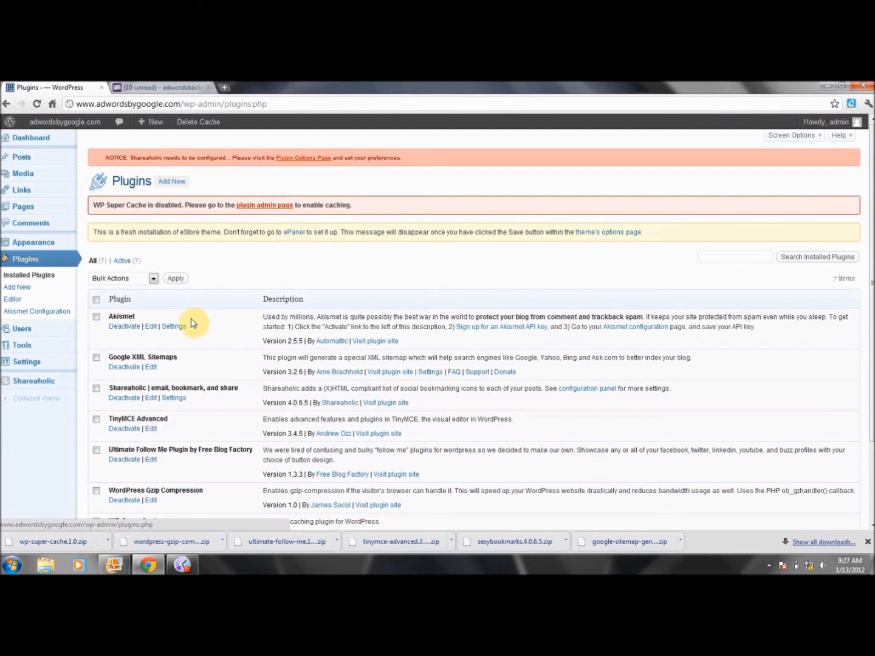
- Open the XML-Sitemap settings and review the basic options, excluded items and change frequencies
left_click(152, 372)
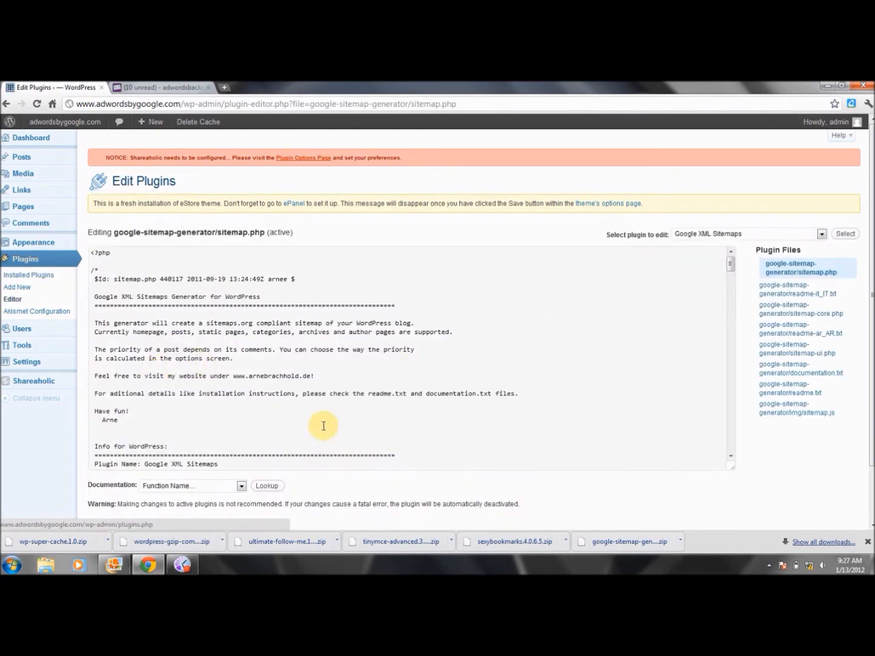
left_click(7, 104)
mouse_move(48, 364)
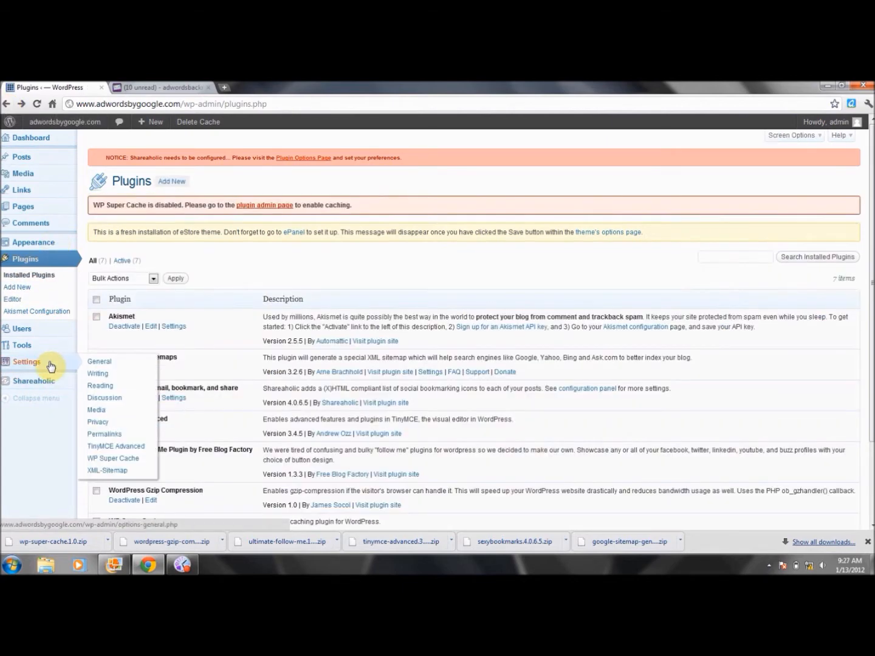
left_click(122, 472)
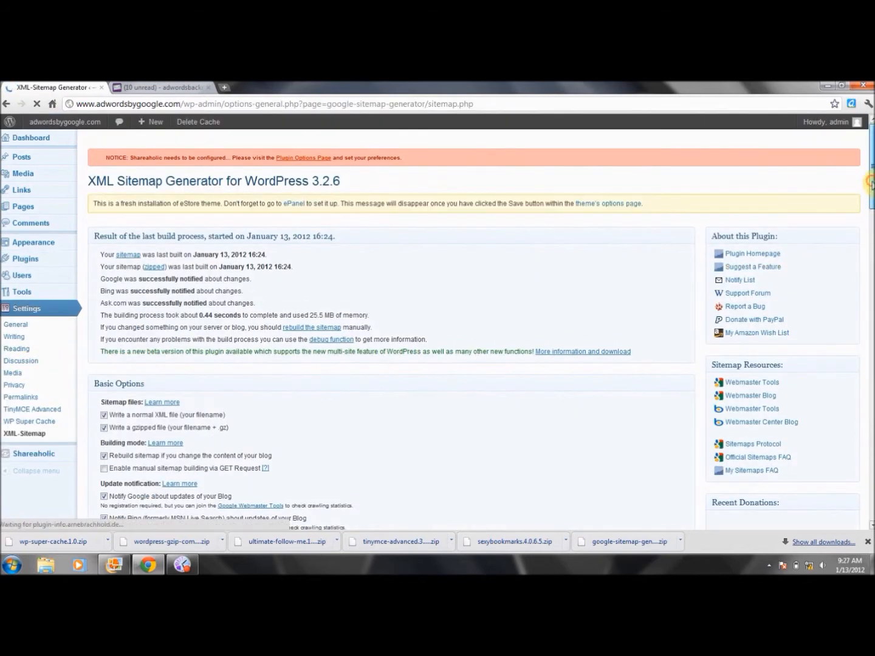
scroll(212, 376, "down", 3)
scroll(437, 329, "down", 4)
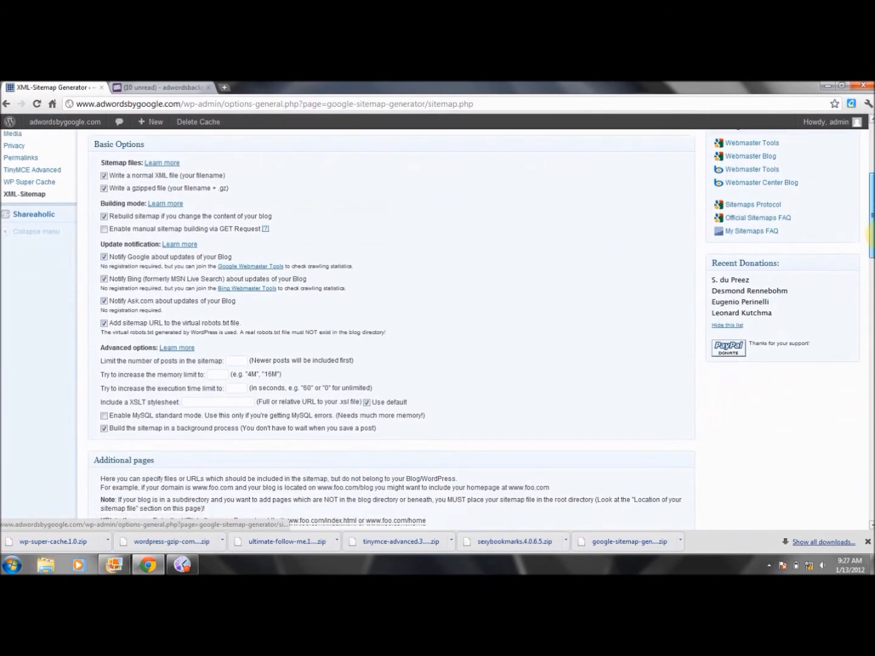
left_click_drag(872, 239, 872, 438)
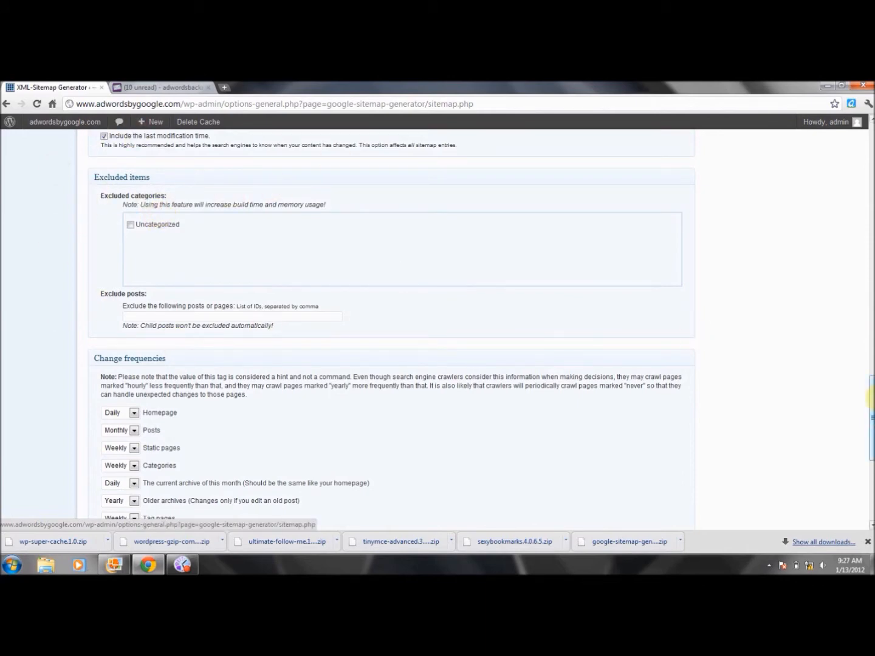
left_click_drag(872, 408, 872, 479)
scroll(854, 368, "up", 20)
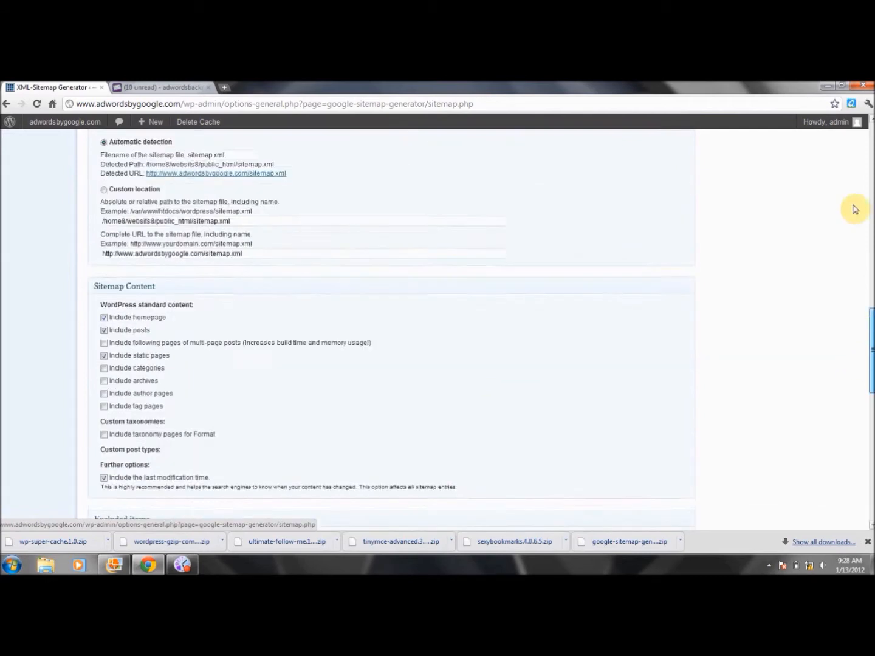
- Return to the installed plugins list and open the settings of the Shareaholic plugin
left_click(6, 104)
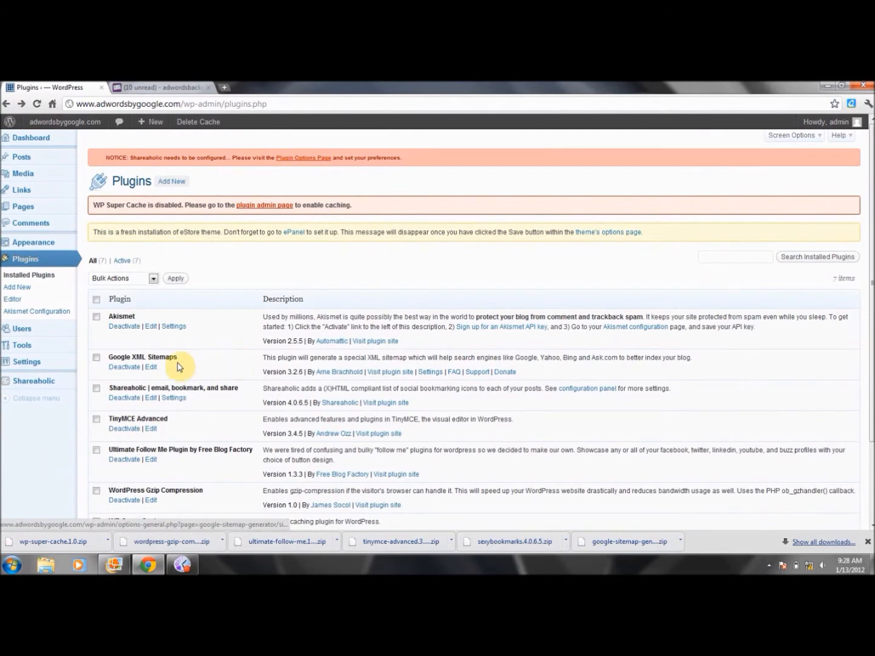
left_click(173, 398)
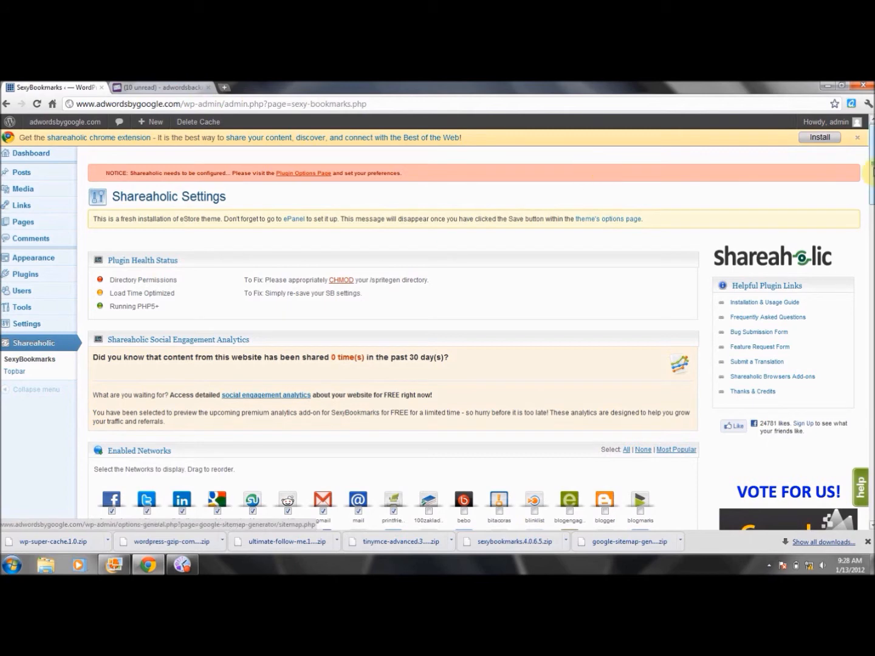
mouse_move(870, 173)
left_mouse_down()
mouse_move(872, 183)
mouse_move(871, 166)
left_mouse_up()
- Open affiliatemarketing.net.co in a new browser tab and look over its home page
left_click(228, 91)
type("affiliatemarketing")
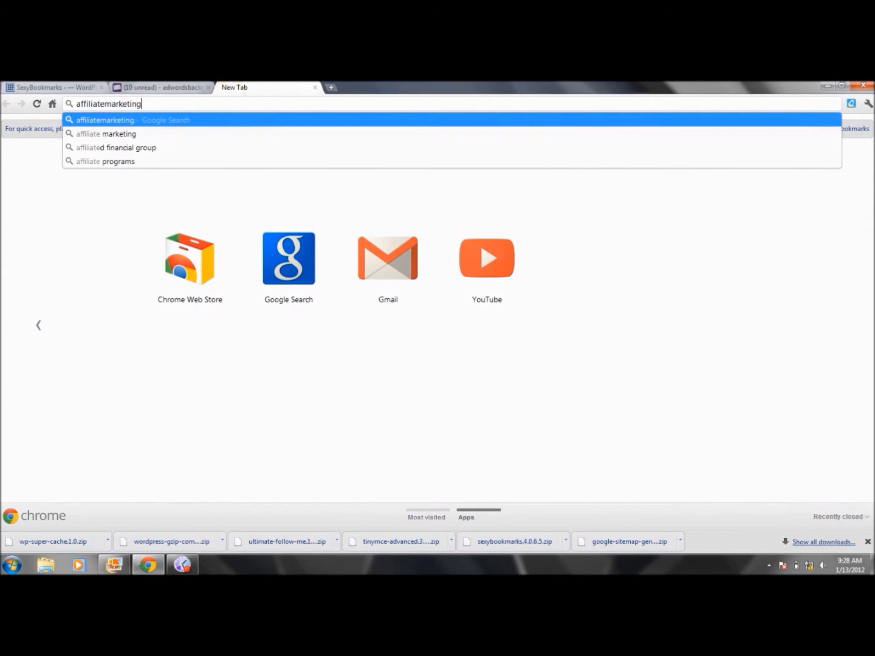
type(".net.co")
key("Return")
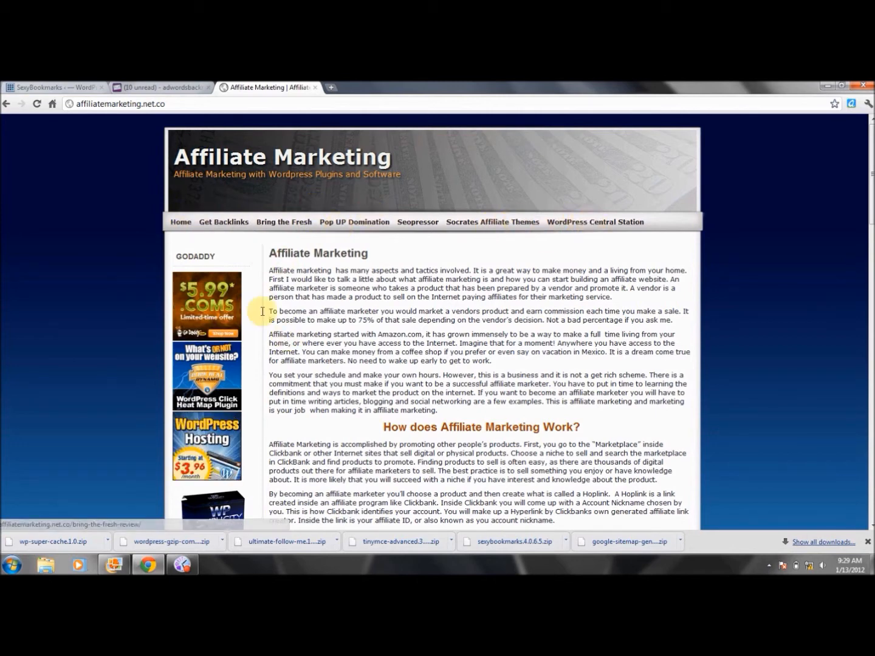
left_click_drag(165, 104, 60, 104)
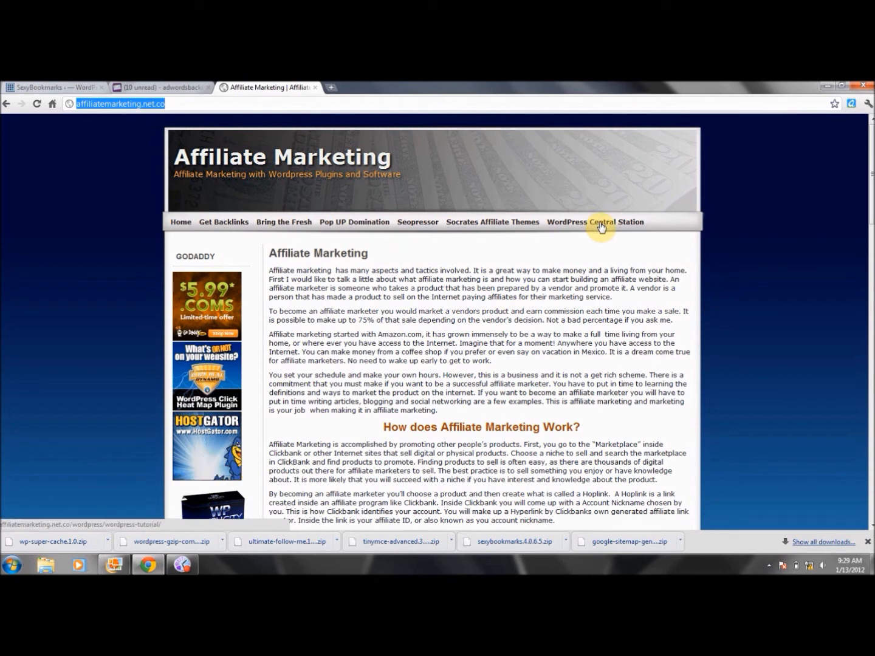
left_click(544, 264)
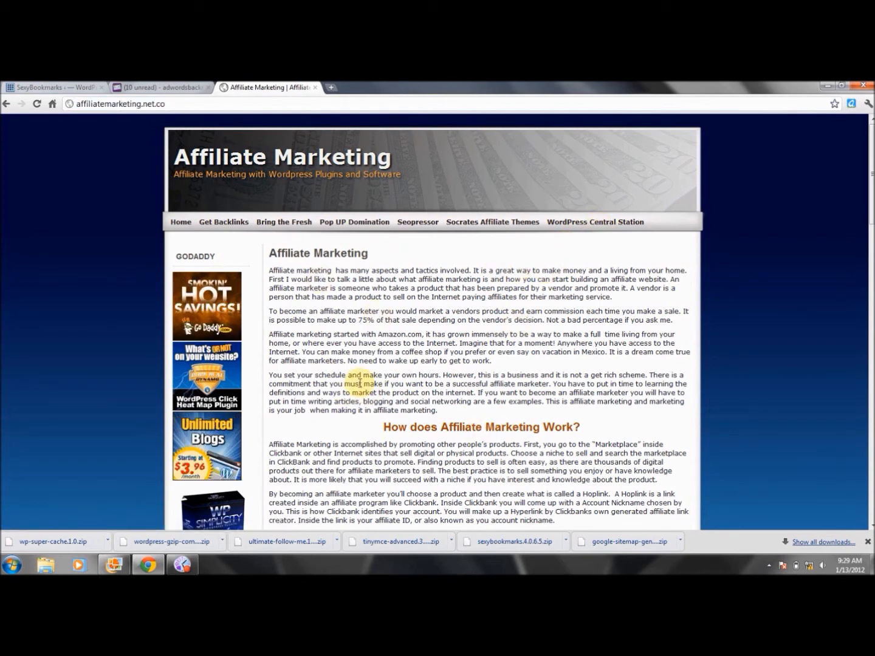
- Return to the Shareaholic settings and disable the Google Bookmarks, Gmail, Mail and PrintFriendly networks
left_click(161, 87)
left_click(69, 85)
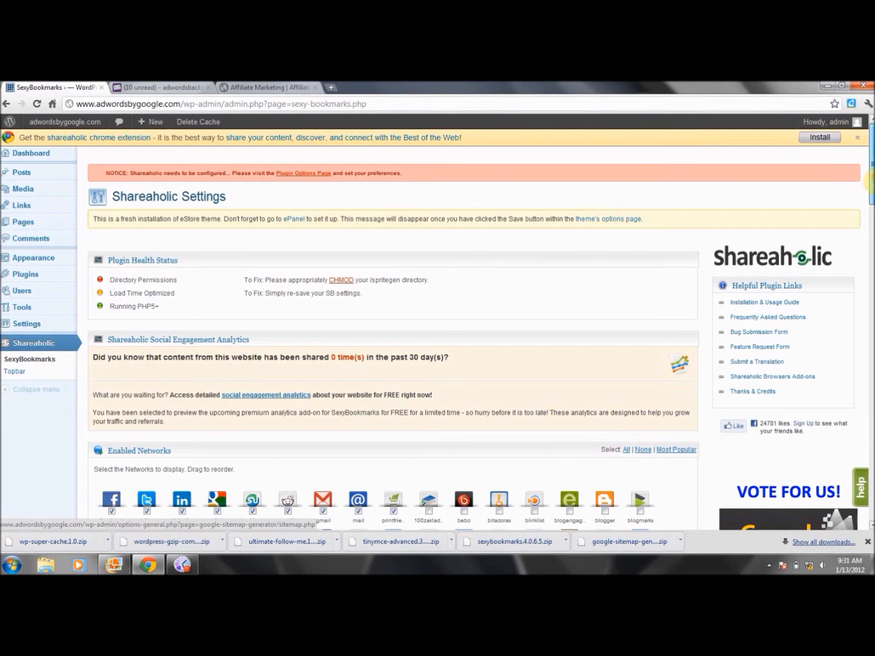
left_click_drag(870, 183, 872, 233)
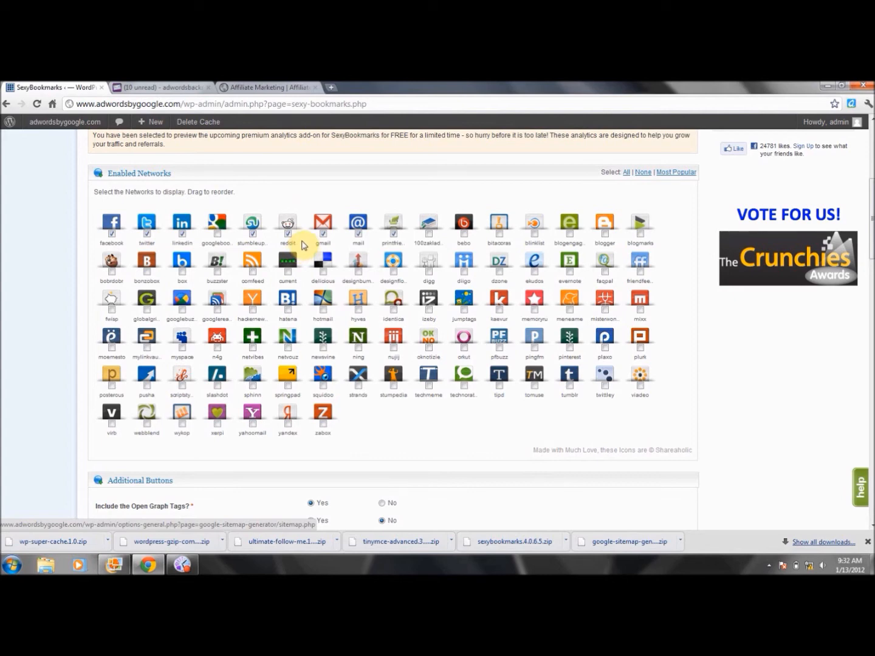
mouse_move(302, 241)
left_mouse_down()
mouse_move(293, 216)
mouse_move(307, 210)
mouse_move(283, 215)
mouse_move(287, 240)
mouse_move(302, 236)
left_mouse_up()
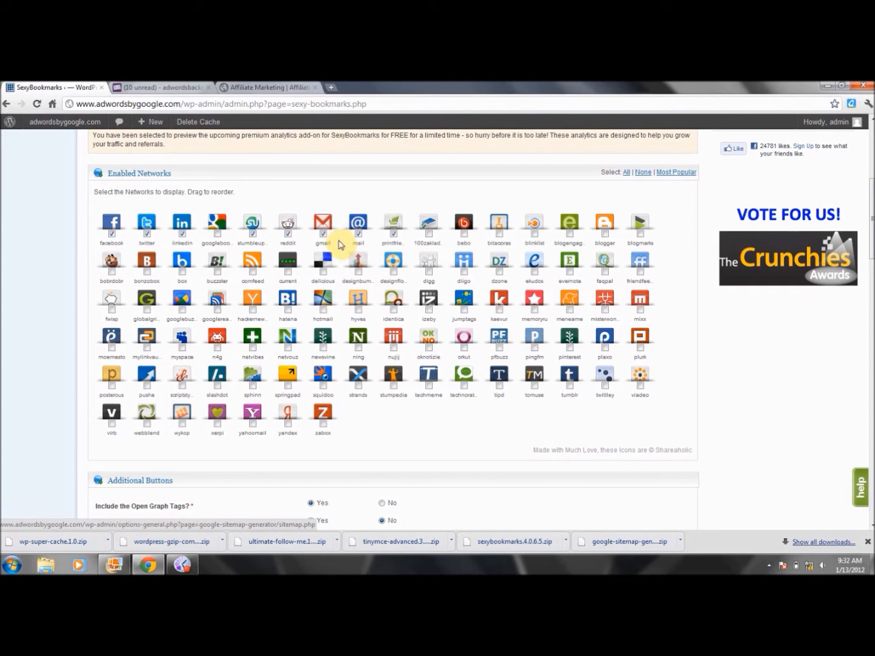
left_click(322, 235)
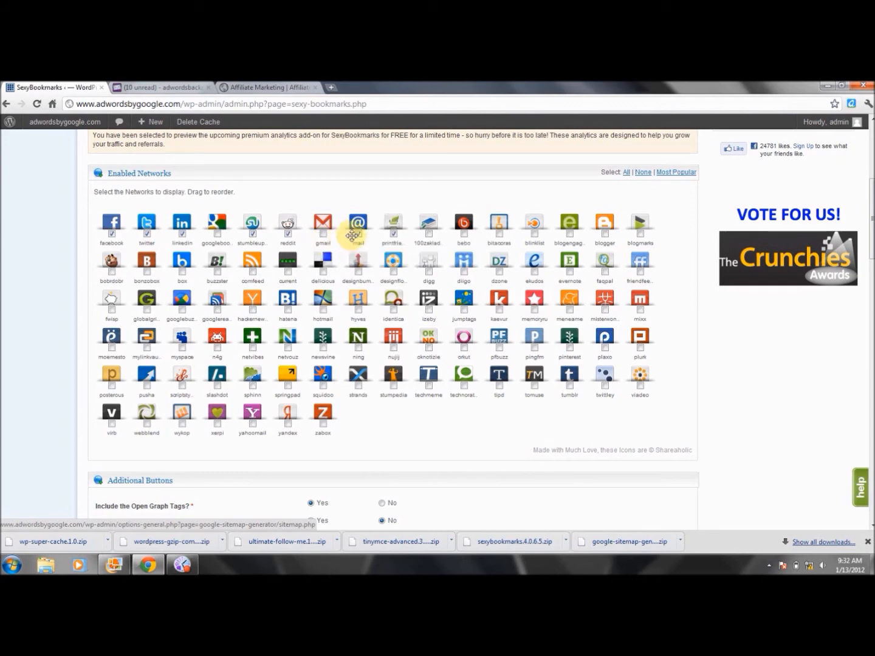
left_click(358, 235)
left_click(359, 234)
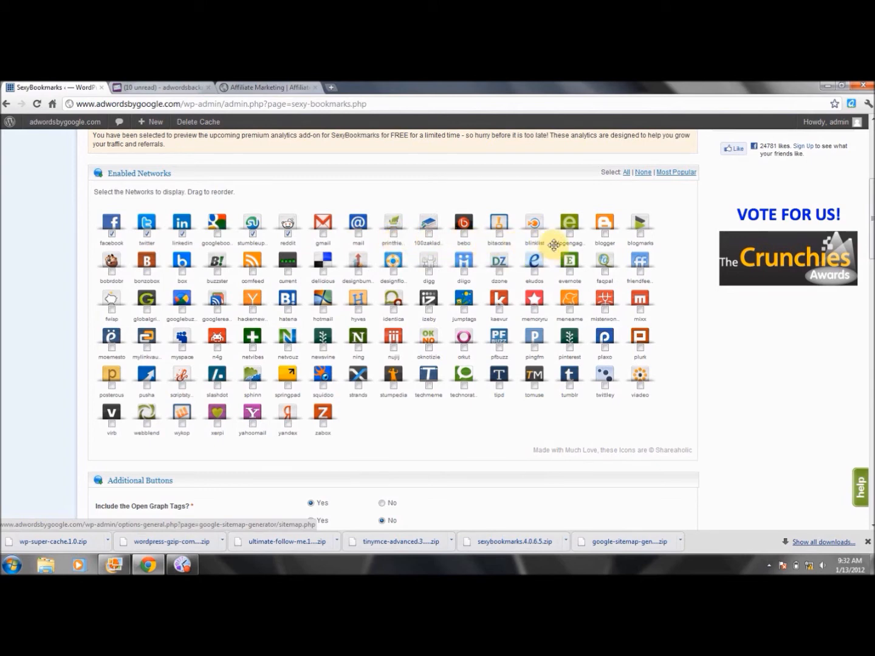
- Enable the Blogger, Delicious, Google Buzz, Mister Wong, Netvibes, Newsvine, Plurk, Squidoo and Tumblr networks for display
left_click(605, 234)
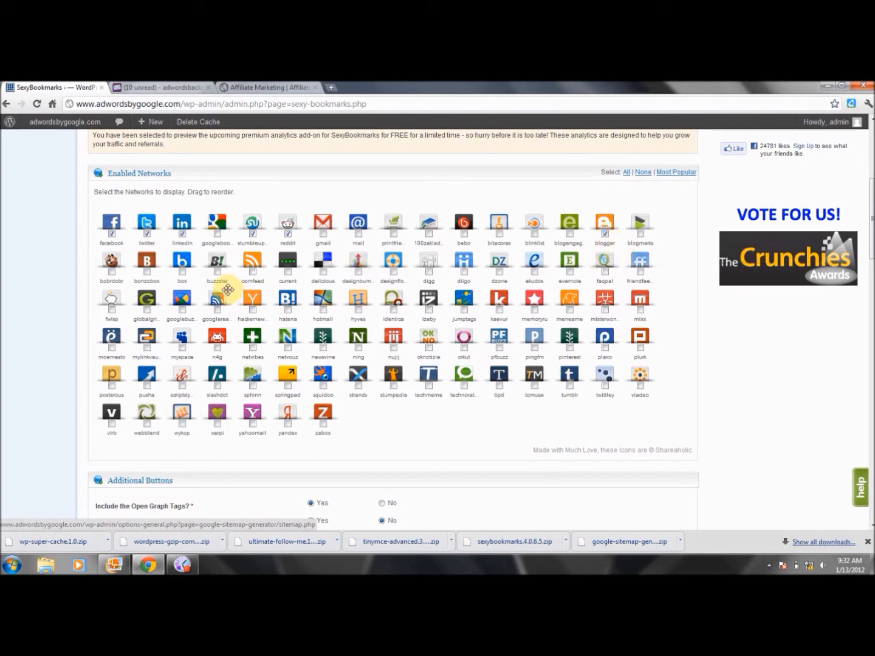
left_click(324, 272)
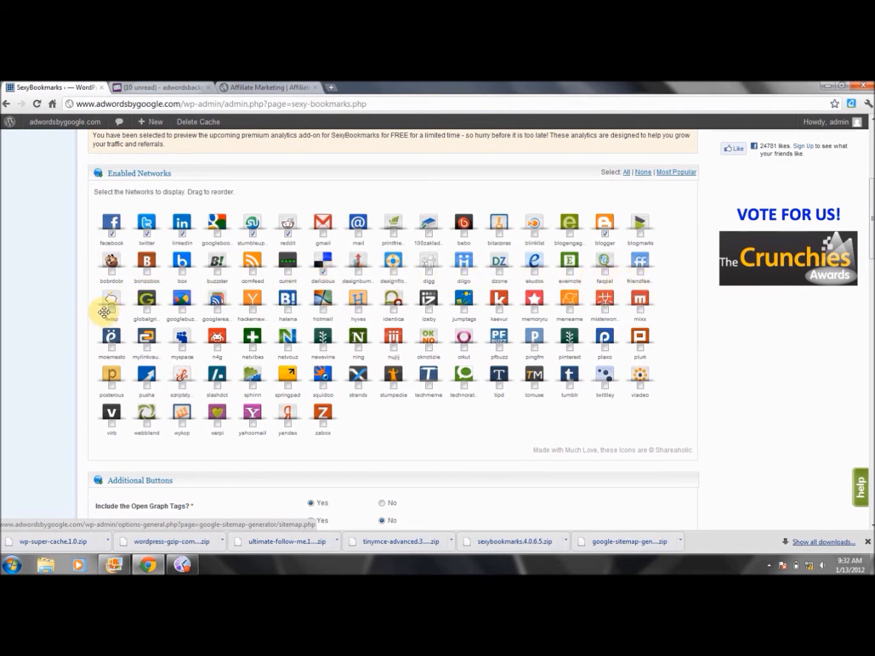
left_click(182, 309)
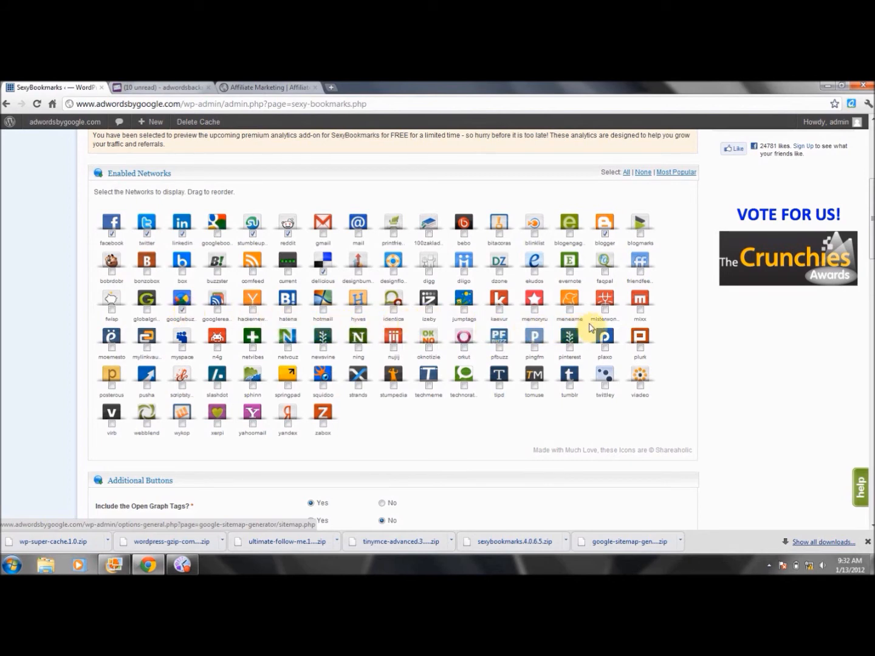
left_click(605, 309)
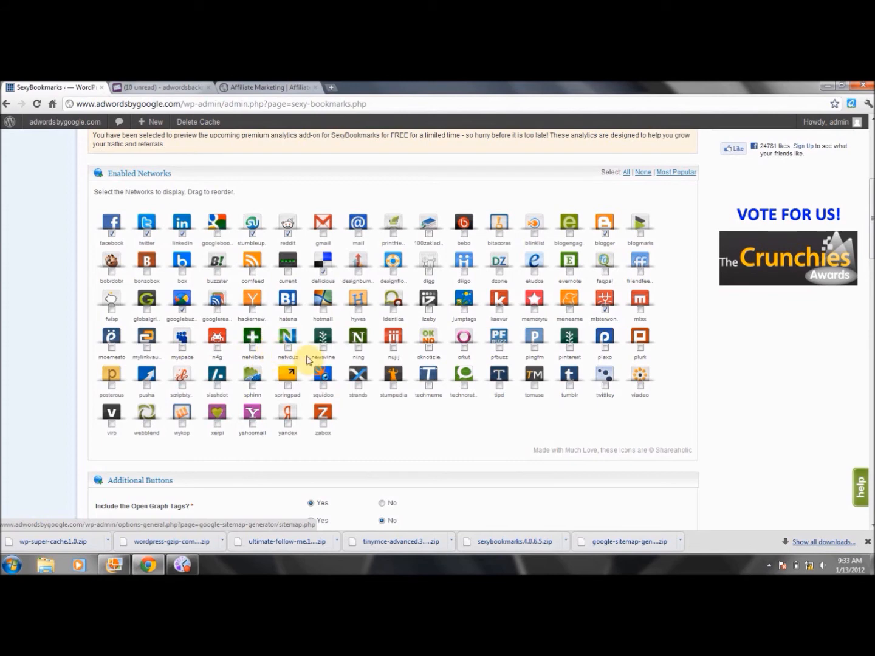
left_click(253, 349)
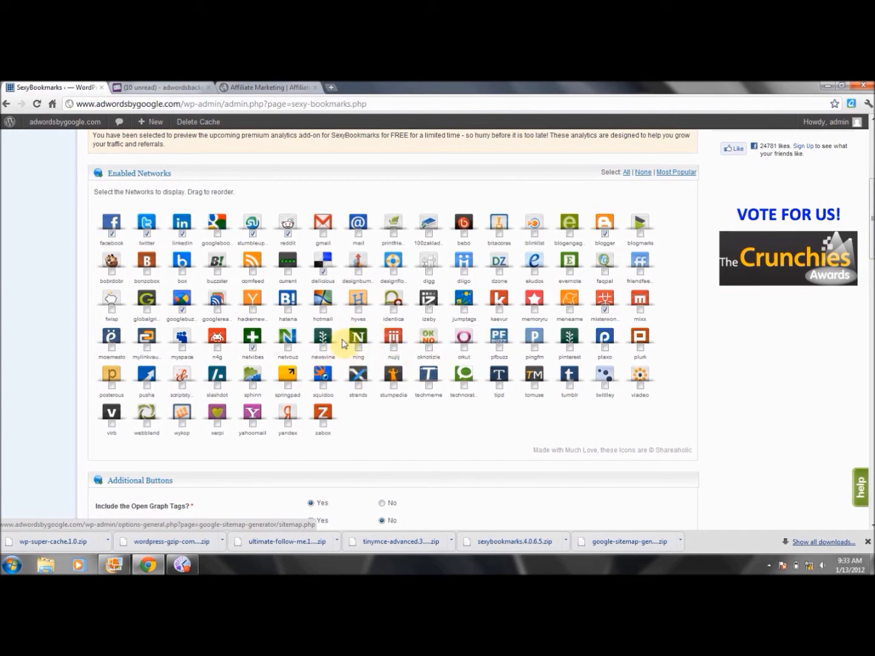
left_click(324, 348)
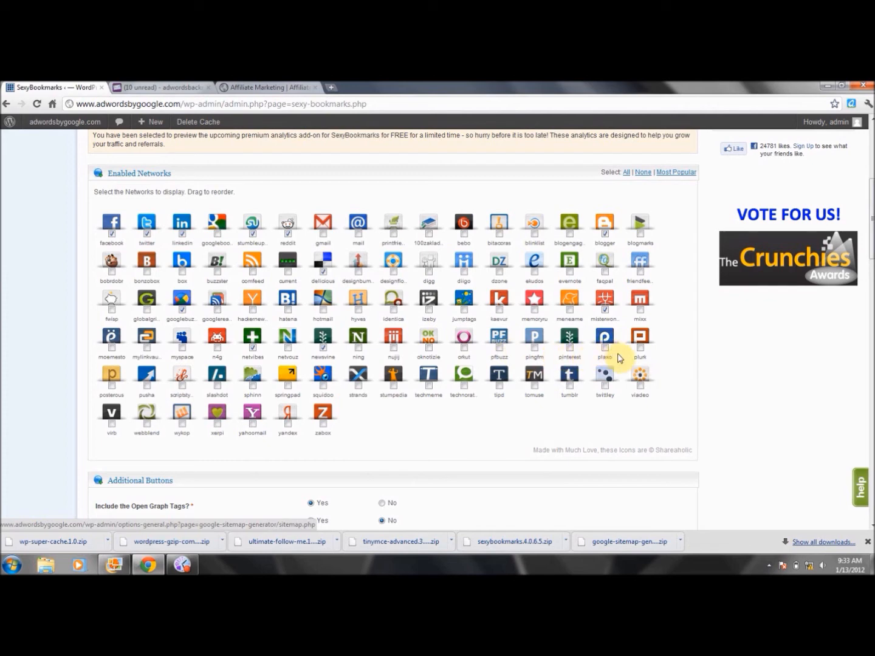
left_click(641, 349)
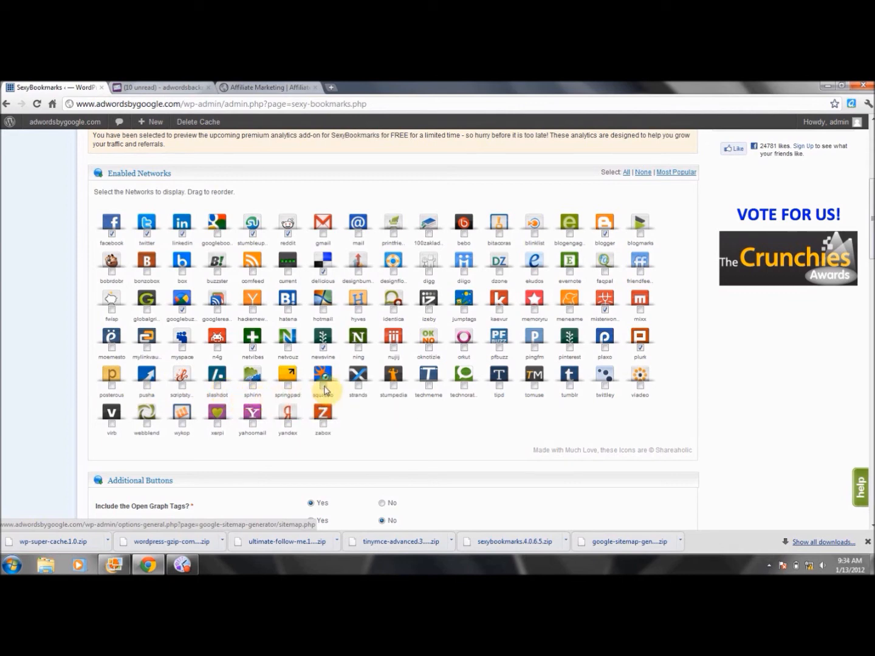
left_click(324, 386)
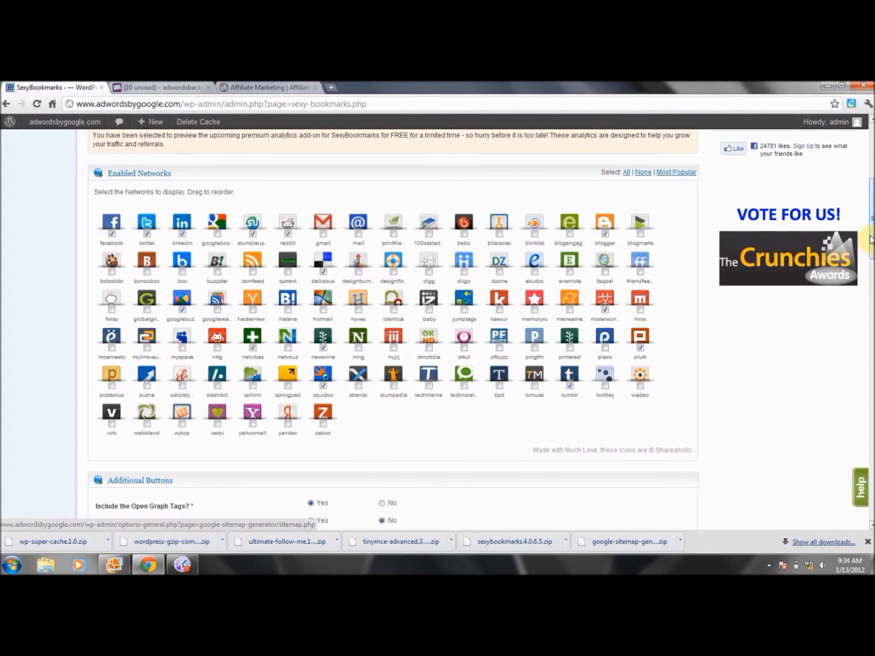
- Set the additional buttons to include the like button-set just above the post
left_click_drag(870, 240, 871, 301)
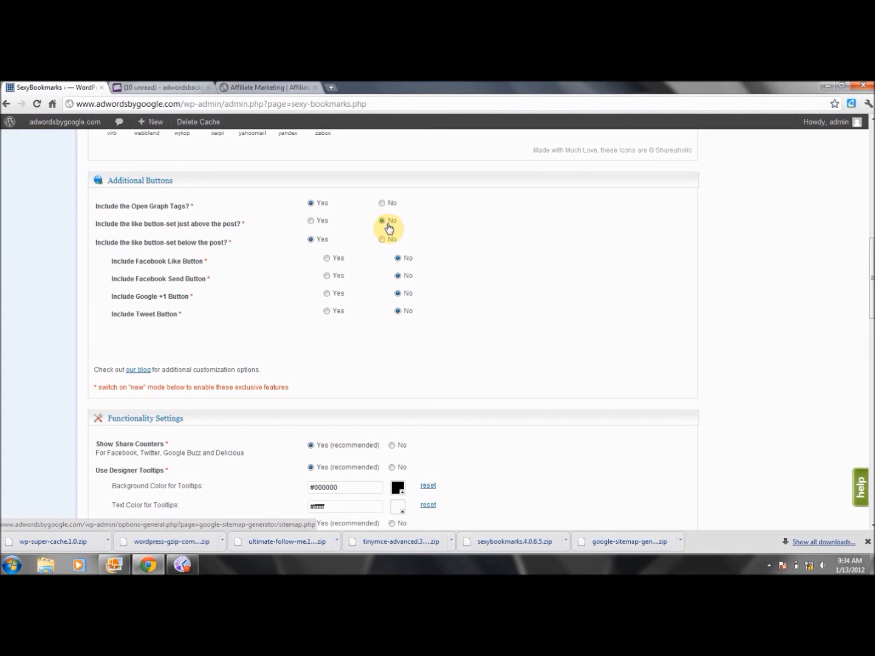
left_click(311, 222)
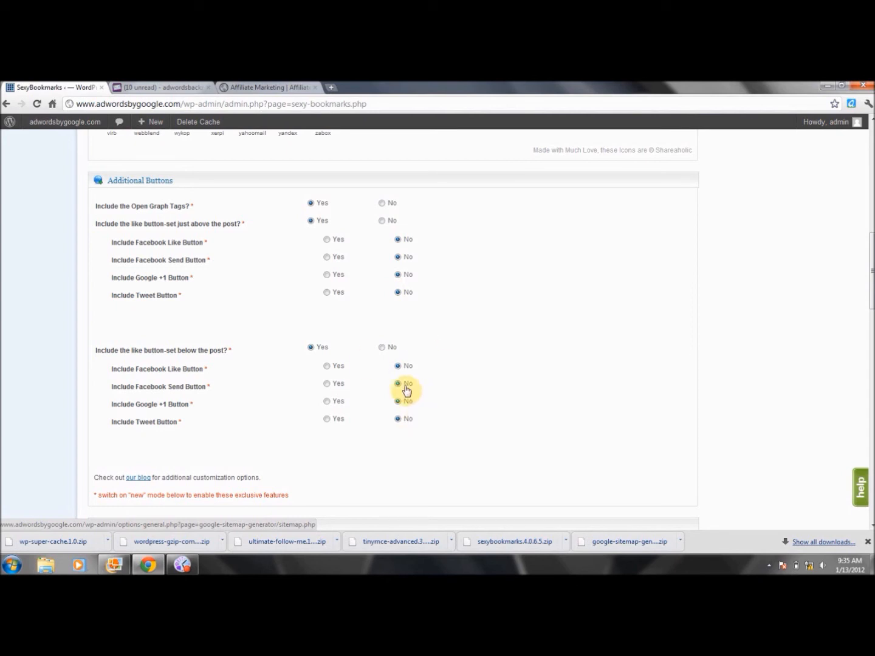
- Set Show Share Counters, Use Designer Tooltips, Track Performance and Show Shareaholic Link to No in the functionality settings
left_click_drag(872, 293, 872, 356)
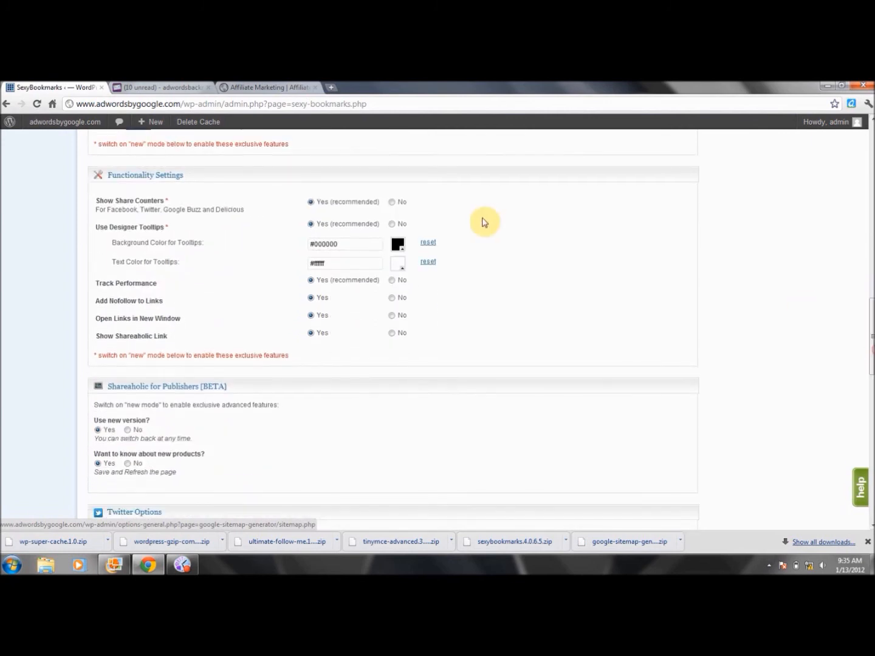
left_click(392, 203)
left_click(392, 225)
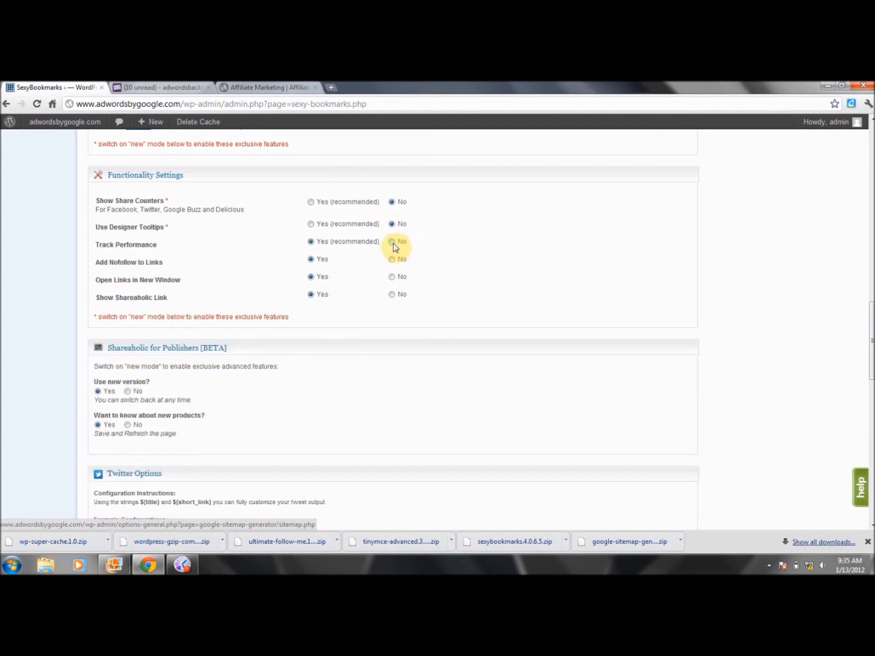
left_click(392, 243)
left_click(392, 295)
- Opt out of hearing about new Shareaholic products and choose the "Share the knowledge!" background image for the bookmarks
left_click_drag(873, 346, 872, 377)
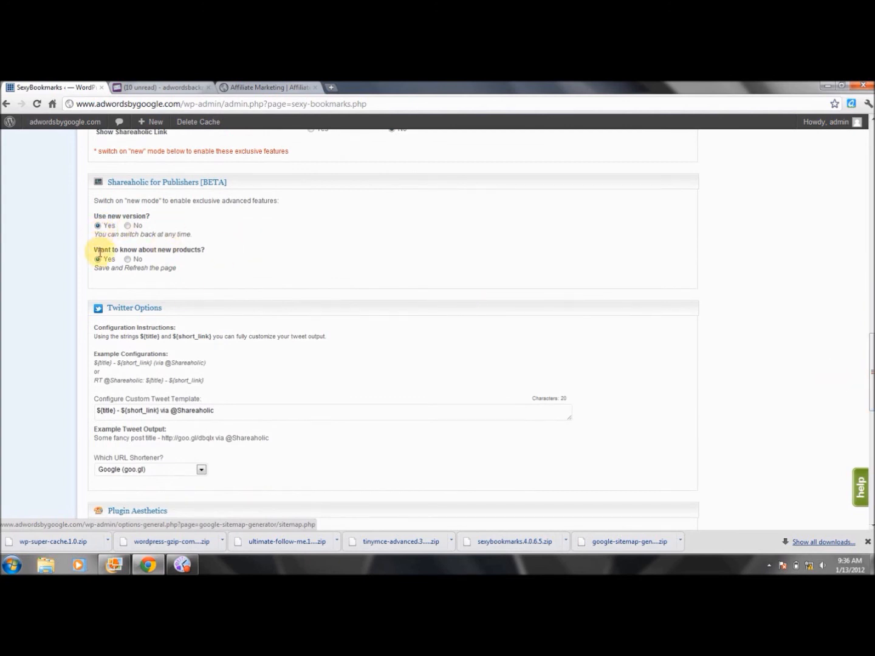
left_click(129, 261)
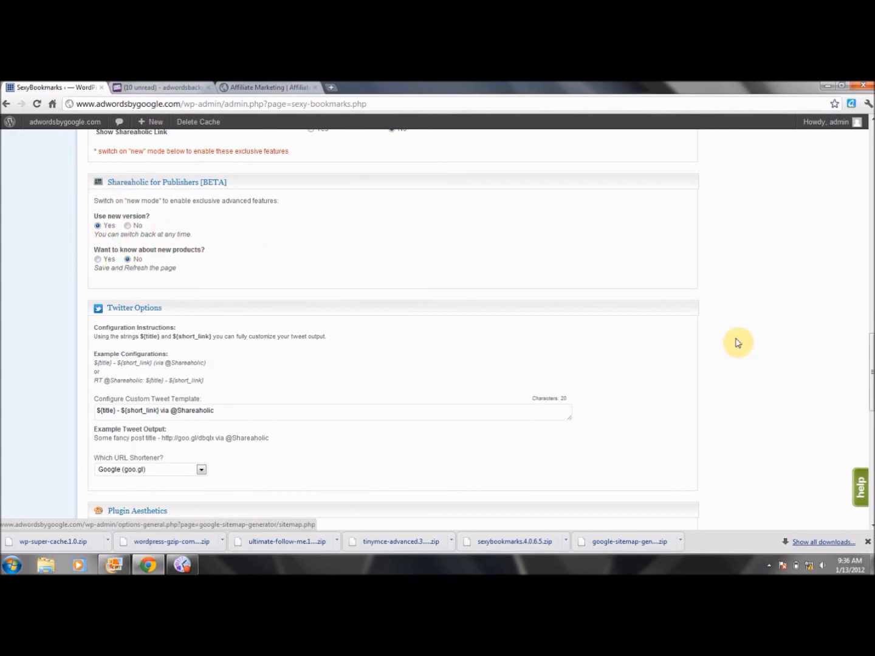
left_click_drag(866, 364, 871, 405)
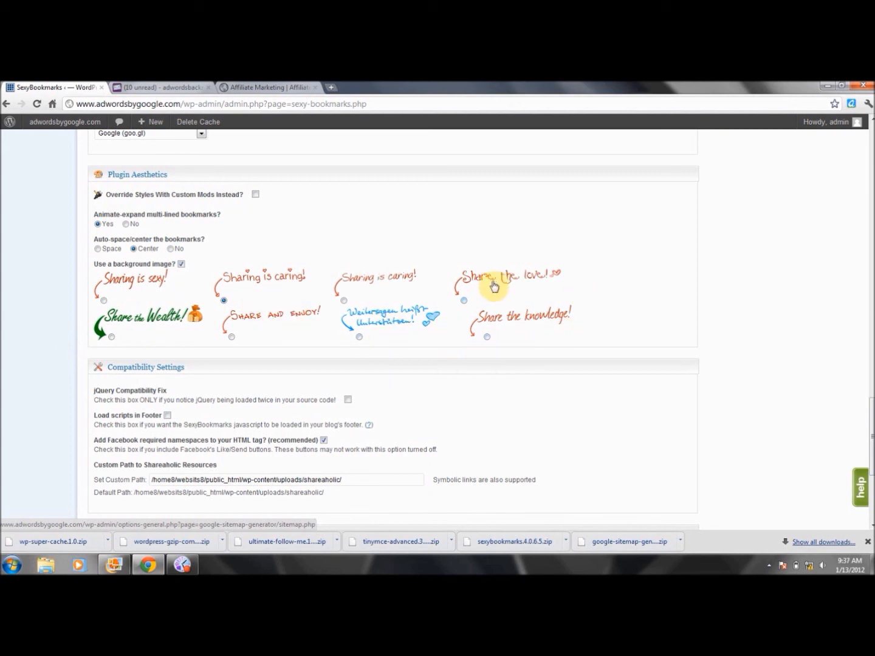
left_click(487, 337)
left_click(112, 336)
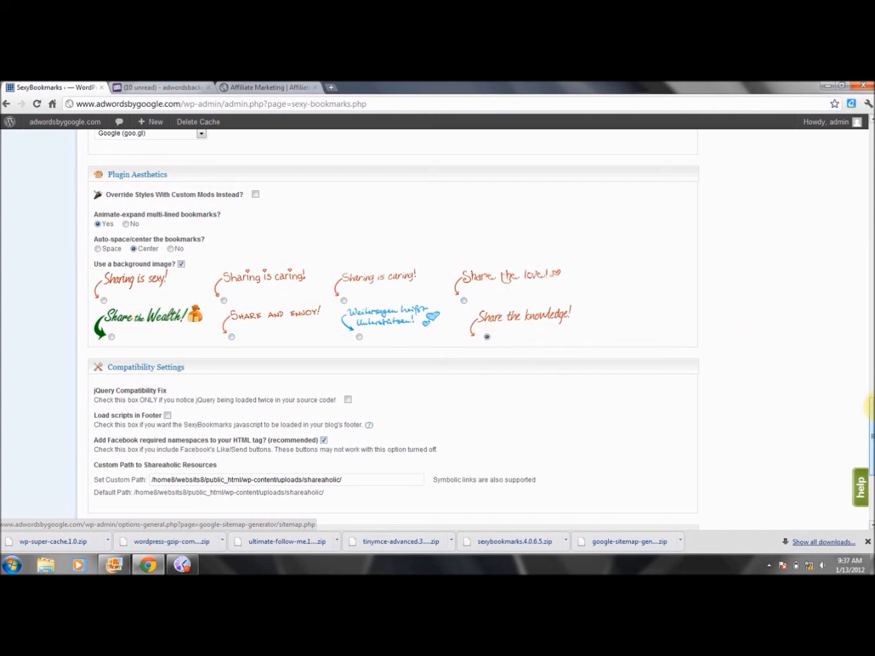
- Save the changed Shareaholic settings and go back to the Plugins page
left_click_drag(872, 411, 871, 454)
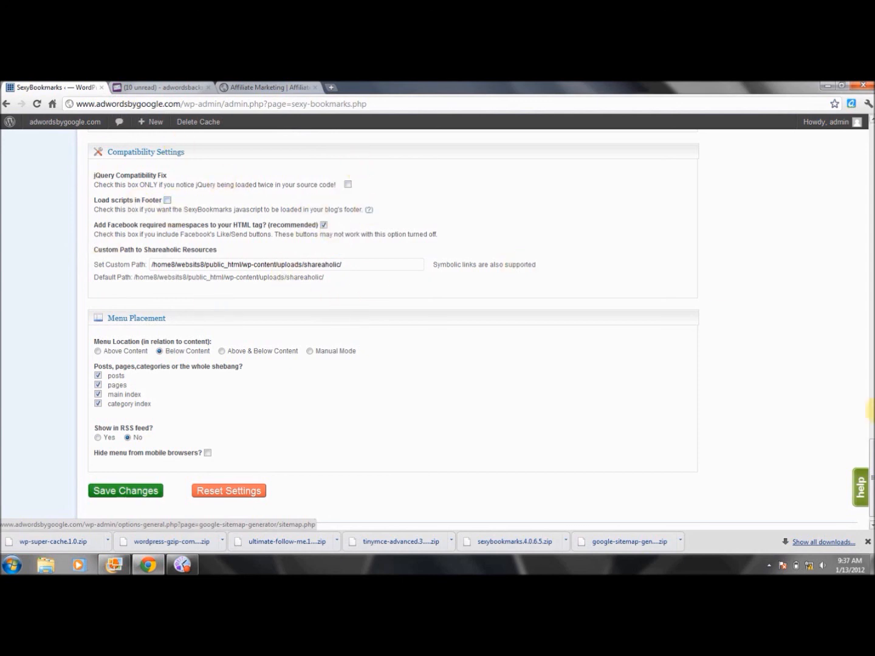
scroll(872, 451, "down", 1)
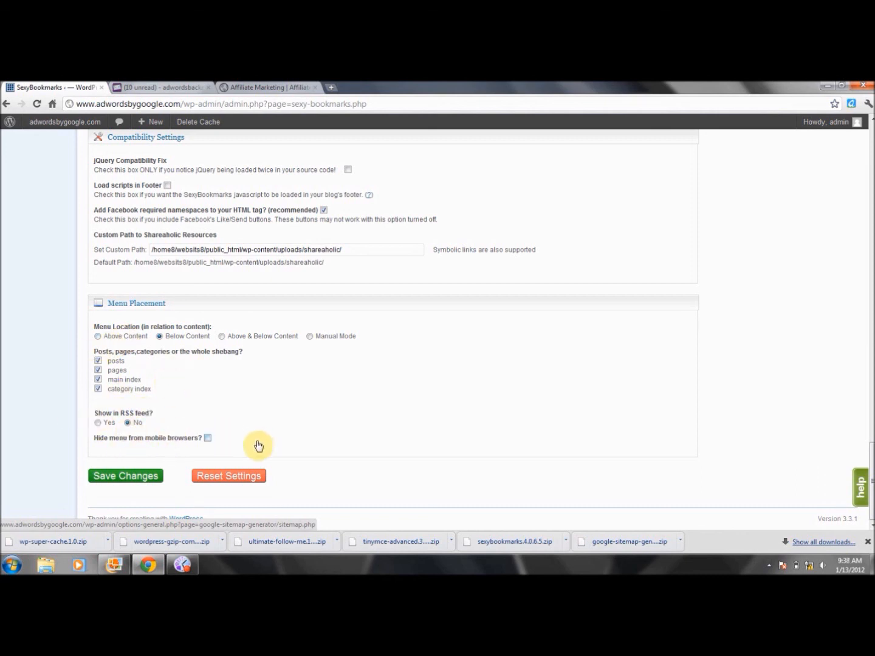
left_click(146, 475)
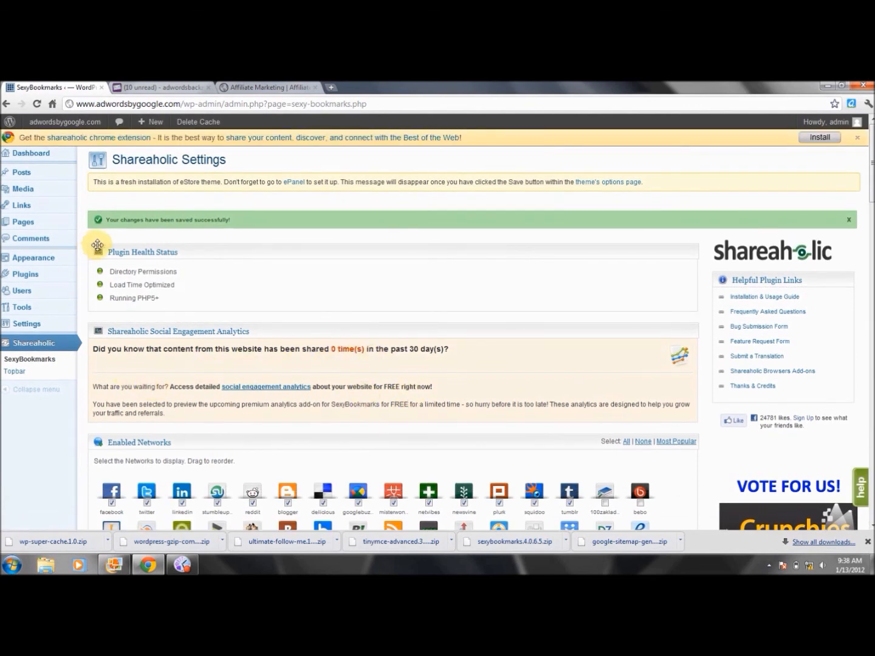
left_click(7, 104)
left_click(7, 104)
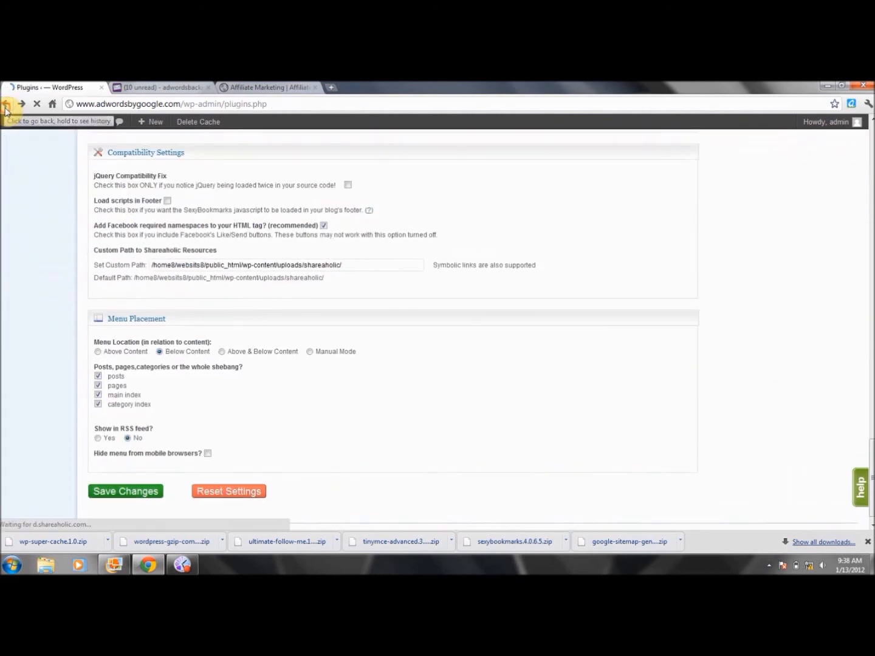